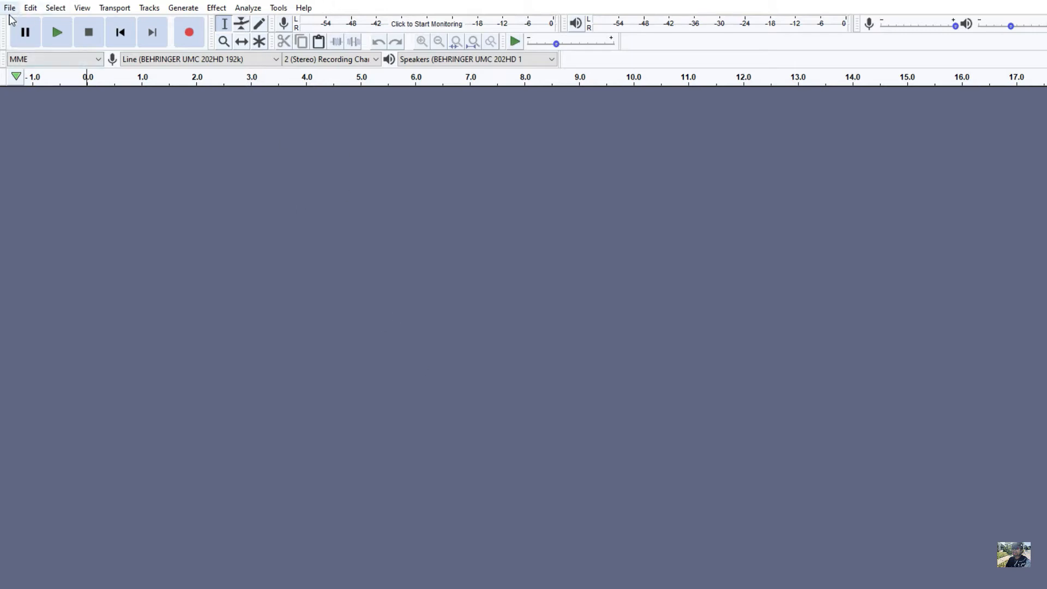
Step: Open the audio file edited.wav from the episode 30 folder
left_click(9, 8)
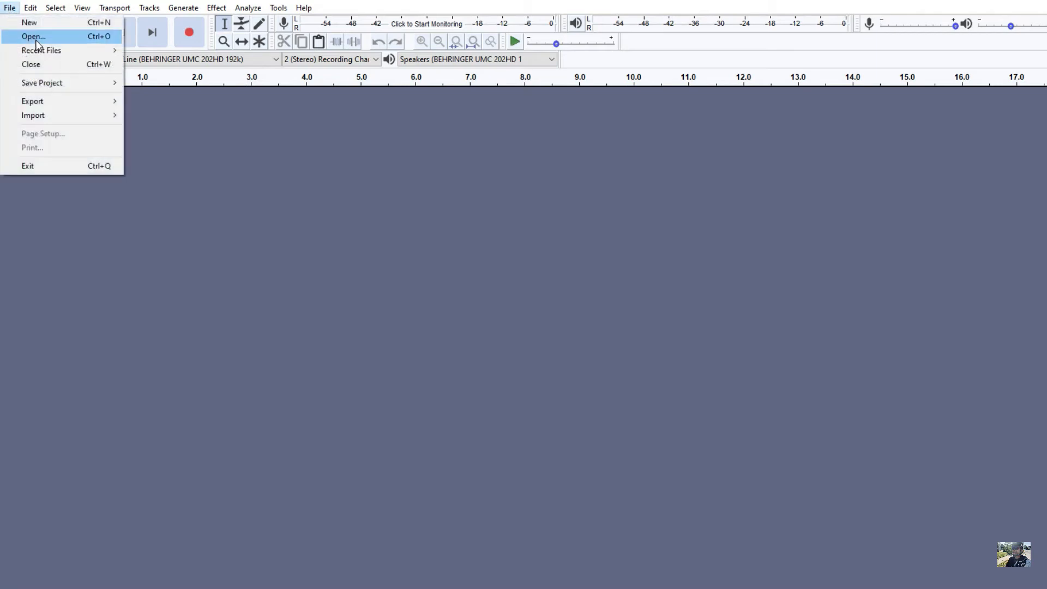
left_click(36, 39)
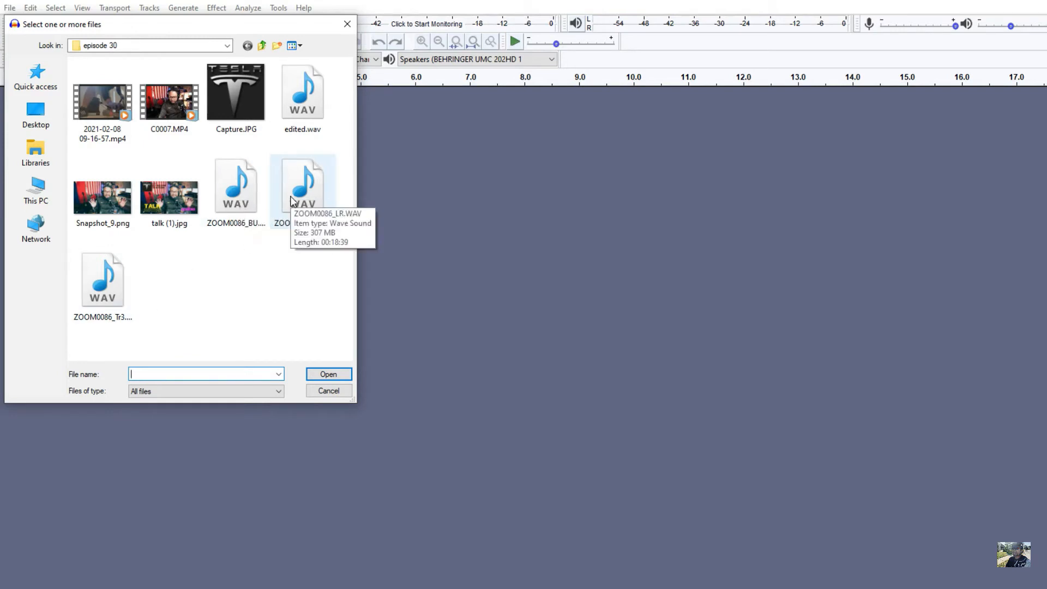
double_click(303, 119)
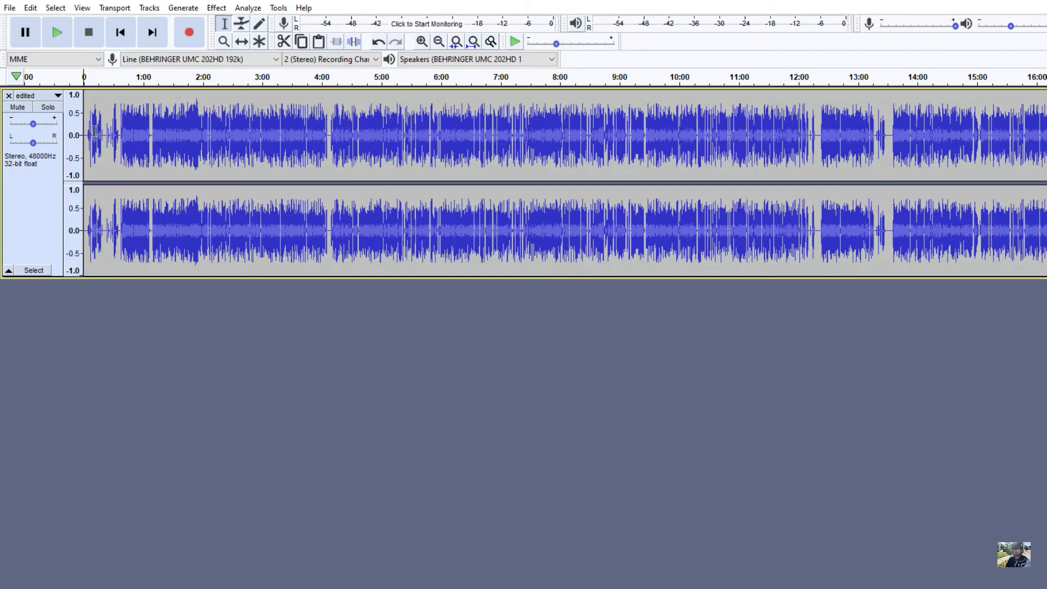
Step: Play a few seconds of the unprocessed track from about 0:38, where the continuous speech begins, and stop playback
left_click_drag(86, 127, 6, 217)
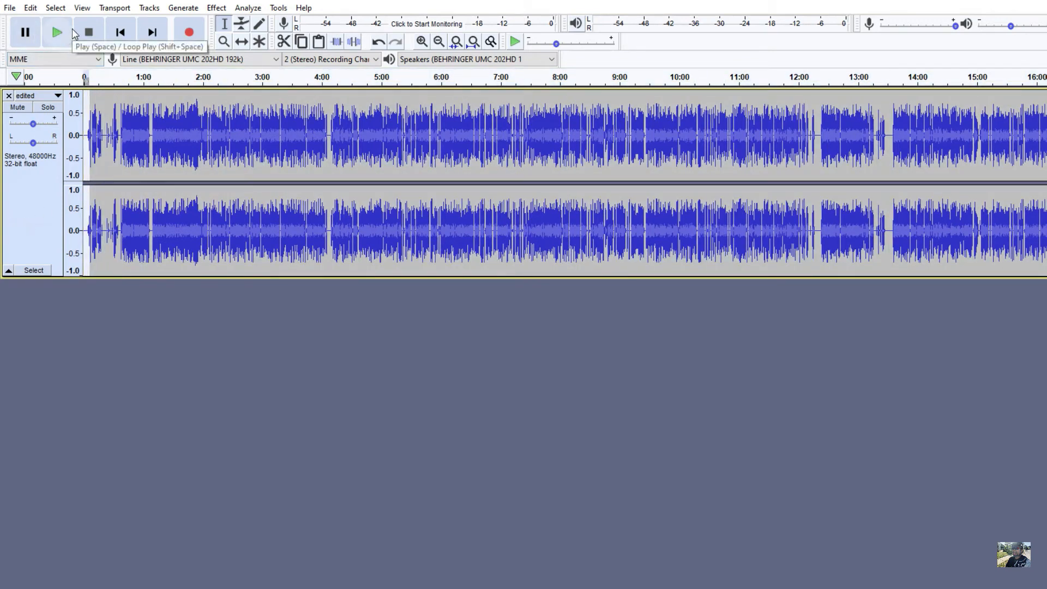
left_click(207, 382)
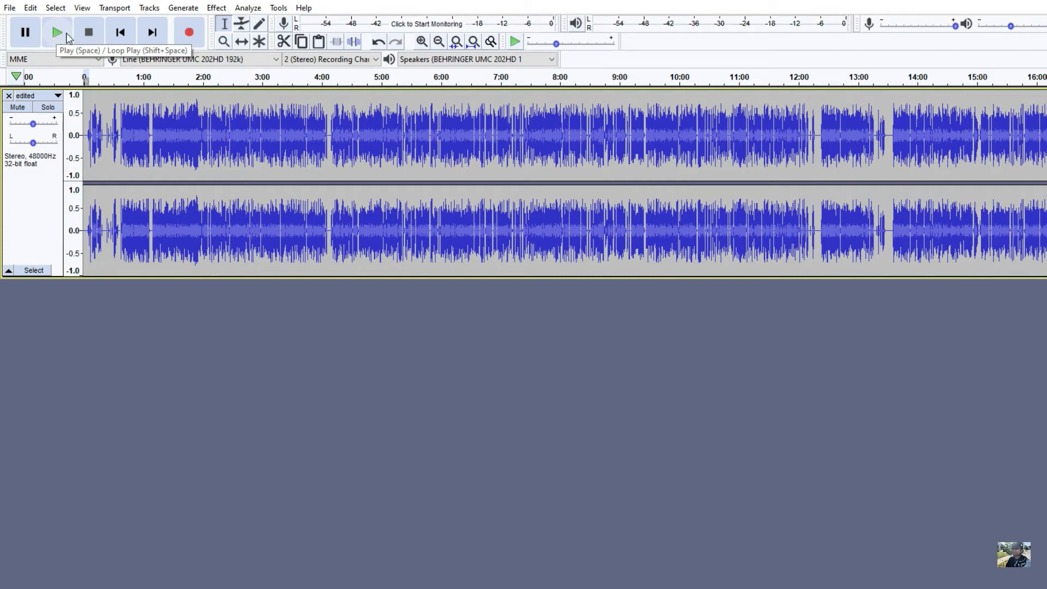
left_click(121, 93)
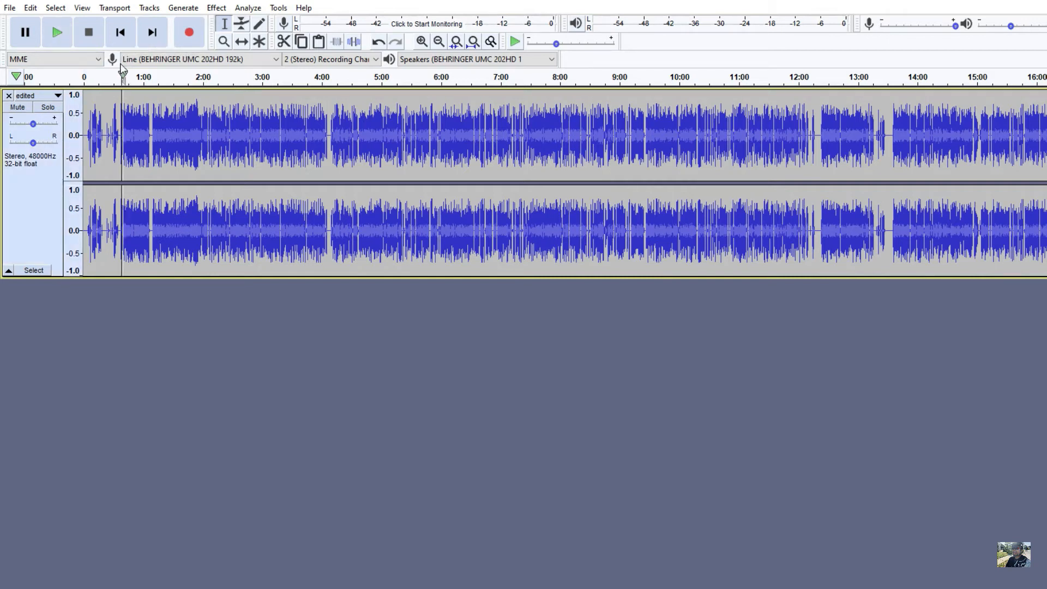
left_click(57, 34)
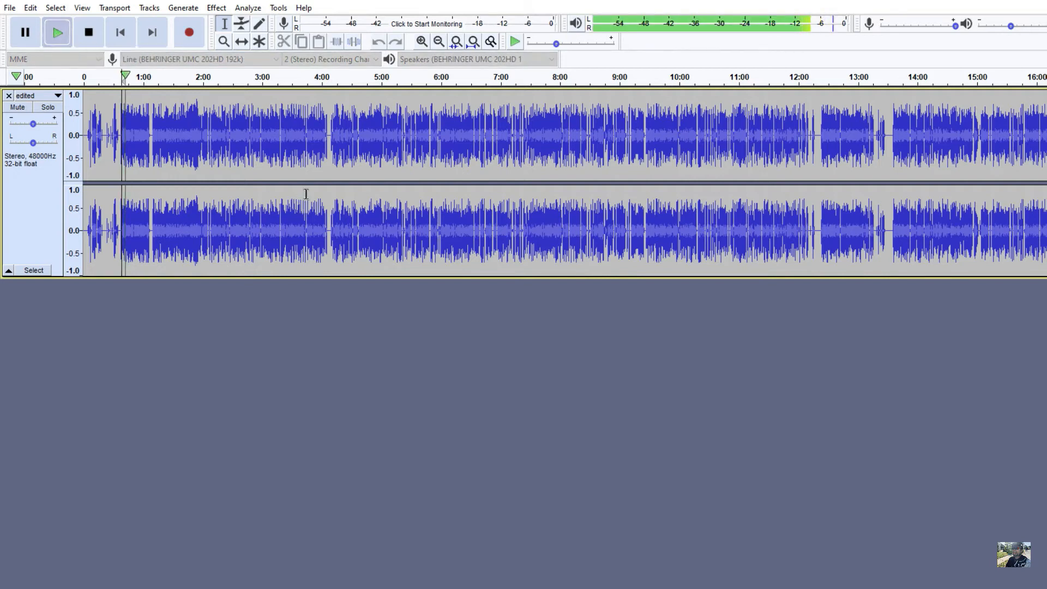
left_click(87, 33)
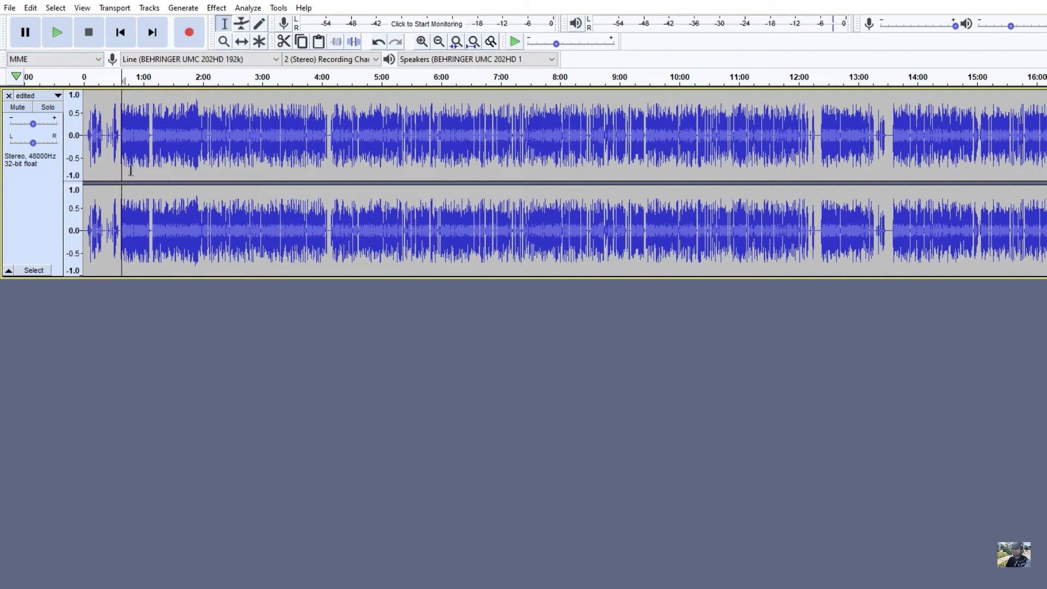
Step: Select the quiet opening of the track, from the start to about 5 seconds
scroll(133, 137, "up", 2)
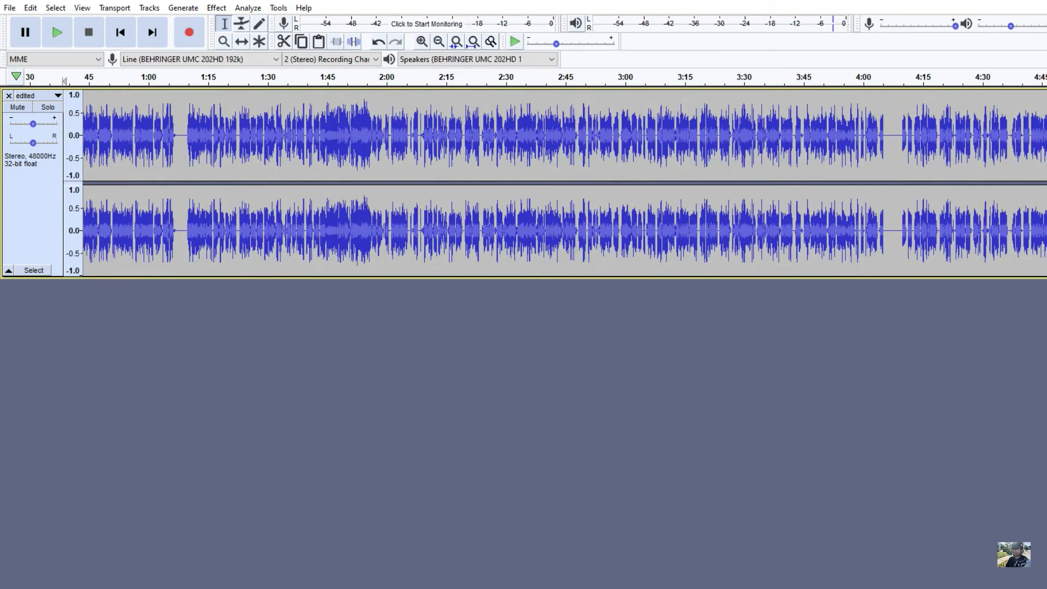
scroll(90, 143, "left", 3)
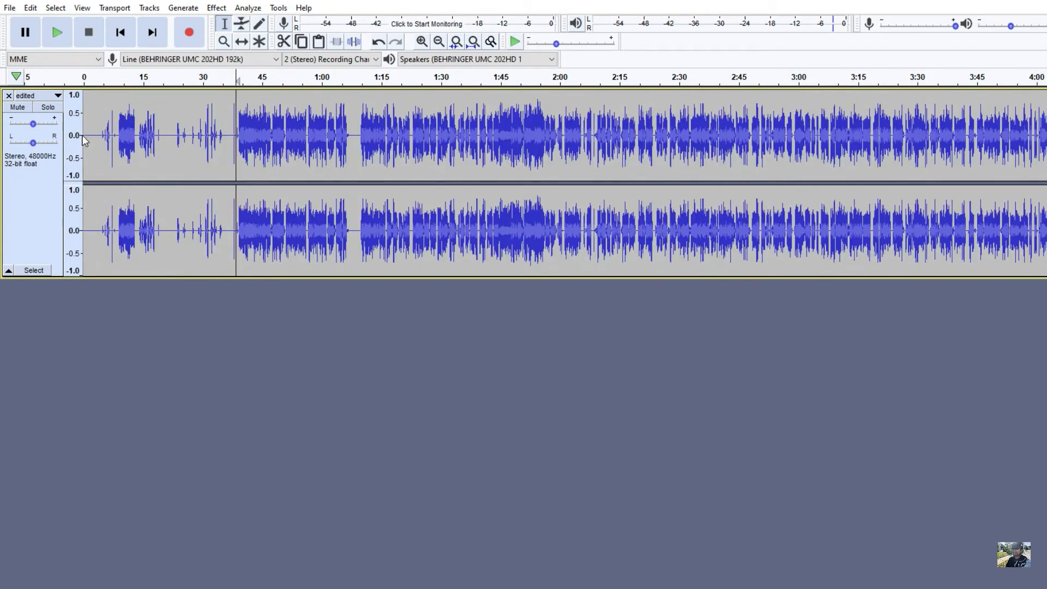
mouse_move(86, 134)
left_mouse_down()
mouse_move(109, 139)
mouse_move(101, 145)
left_mouse_up()
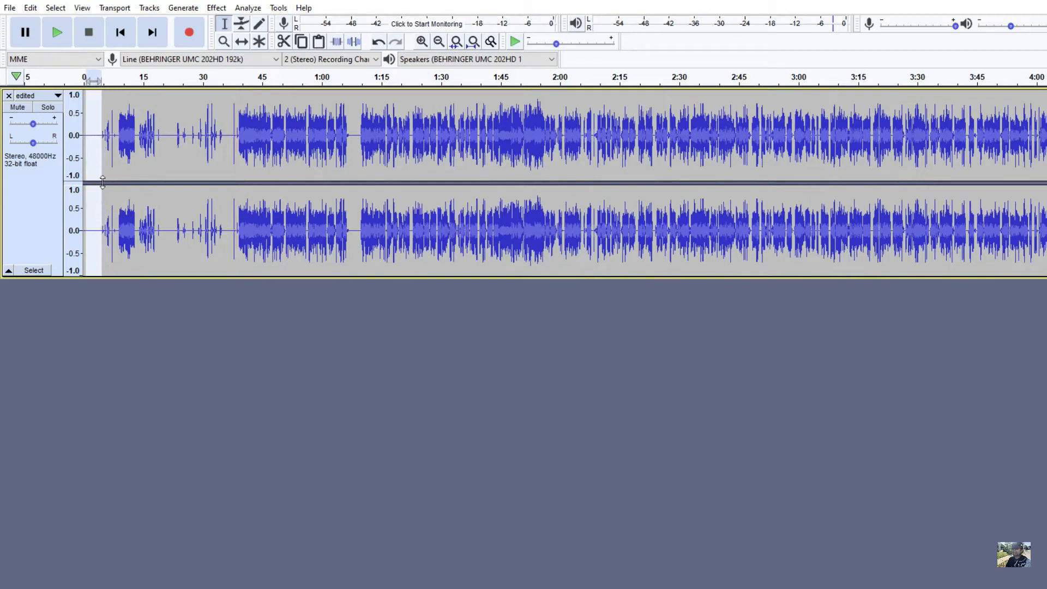
left_click(117, 101)
left_click_drag(84, 134, 102, 140)
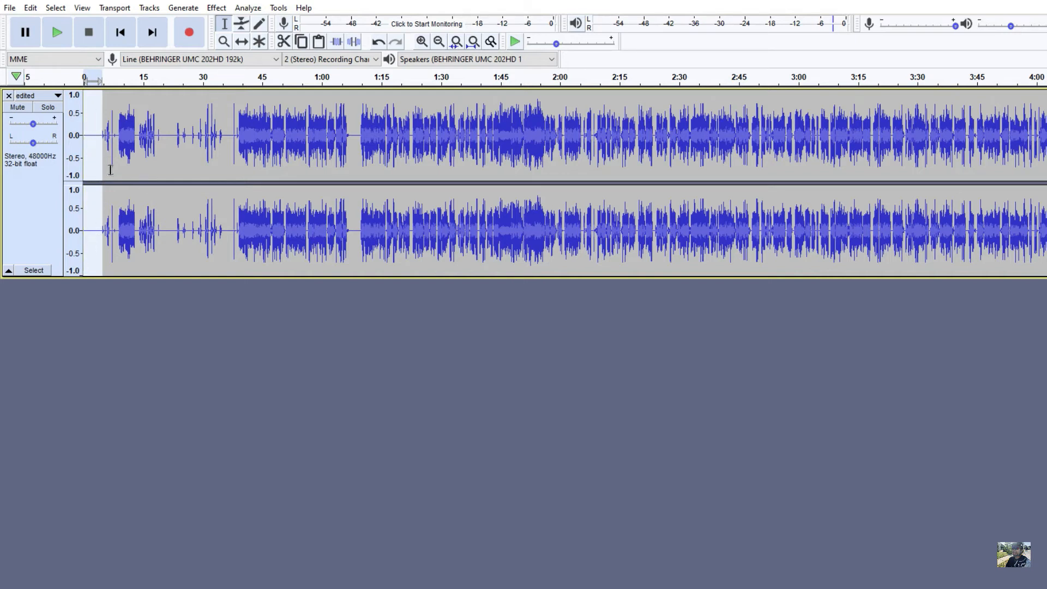
Step: Extend the selection from the start of the track to about 8.9 seconds, just before the first speech
scroll(96, 171, "up", 5)
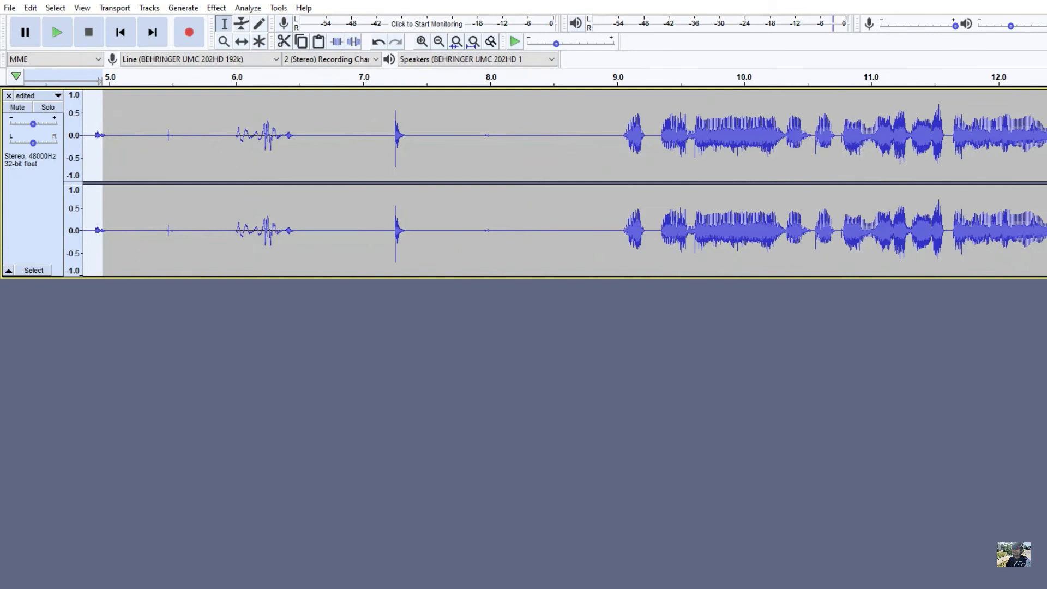
scroll(565, 183, "right", 5)
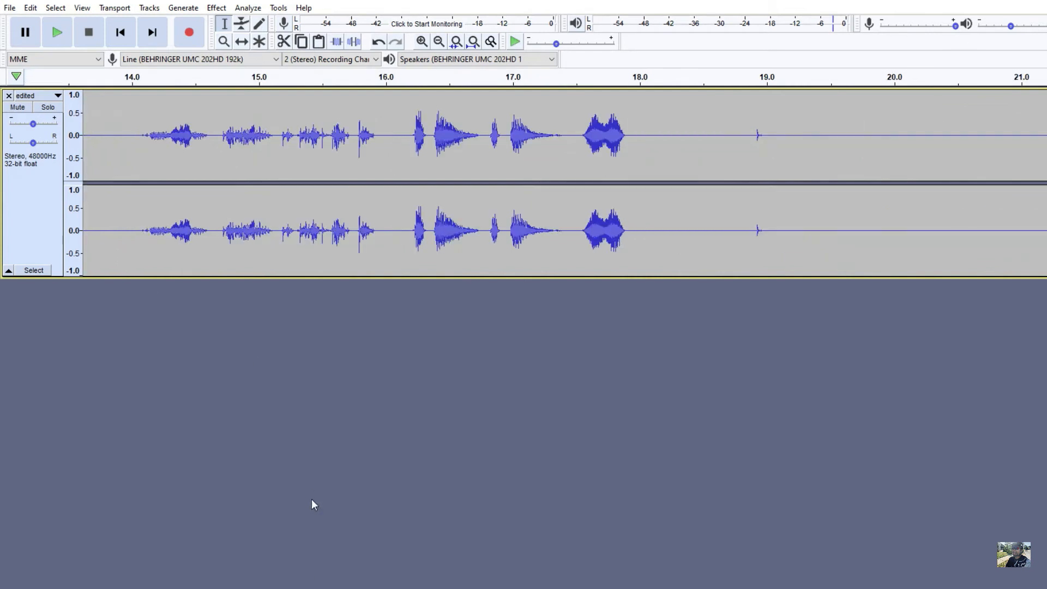
scroll(565, 183, "left", 8)
scroll(565, 183, "right", 8)
scroll(564, 183, "left", 8)
scroll(565, 183, "right", 8)
scroll(565, 183, "left", 8)
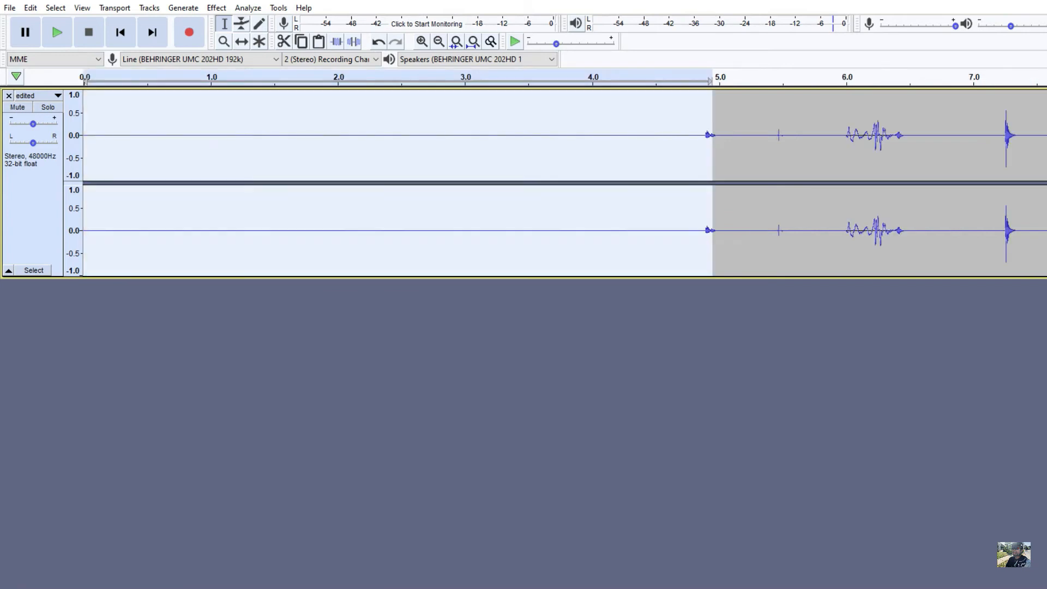
left_click_drag(699, 135, 793, 149)
left_click_drag(1039, 152, 87, 249)
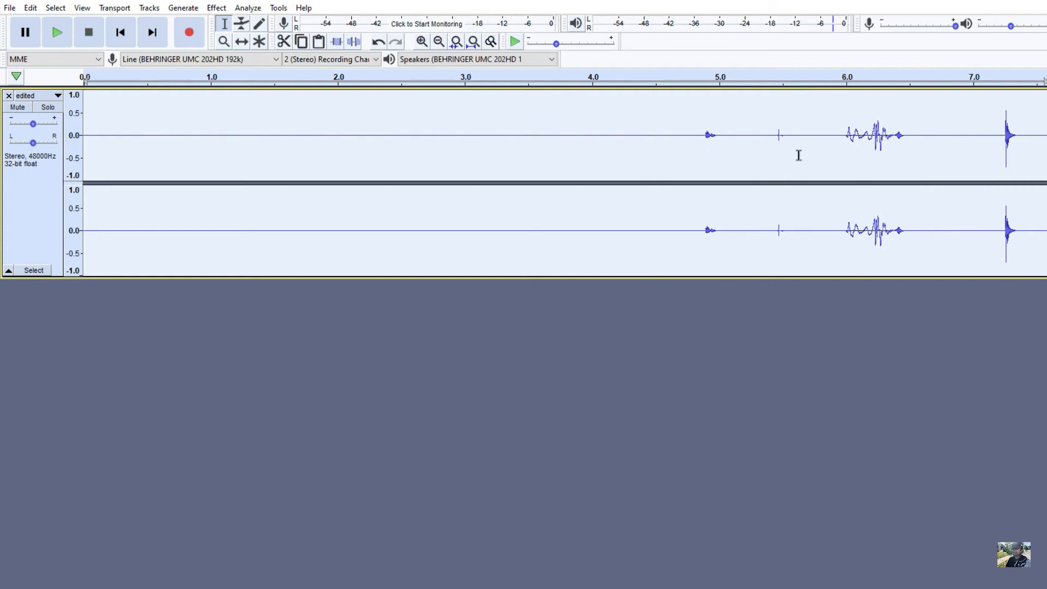
scroll(845, 194, "down", 1)
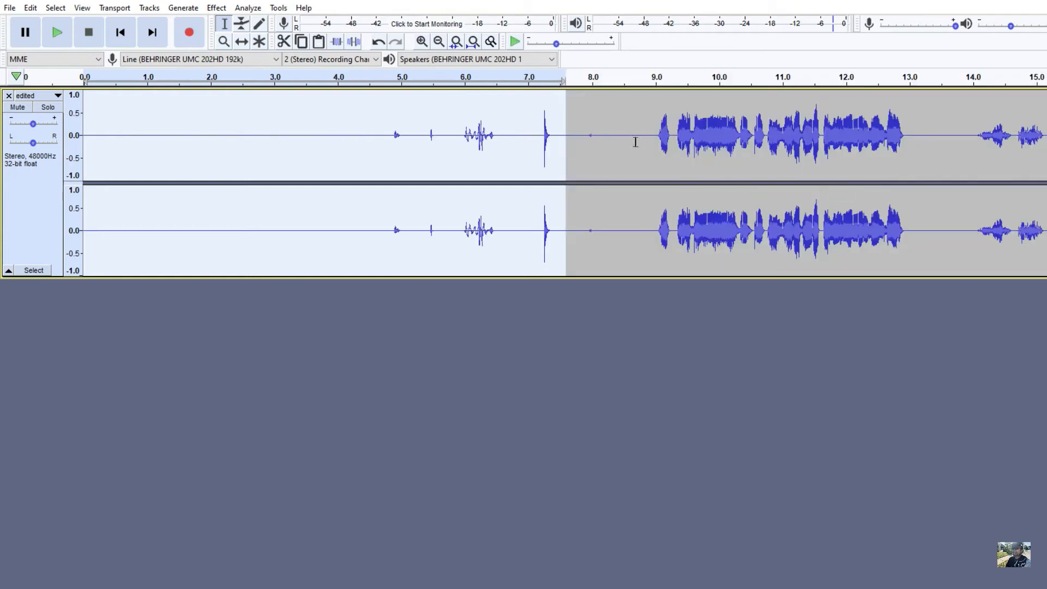
left_click_drag(653, 136, 83, 164)
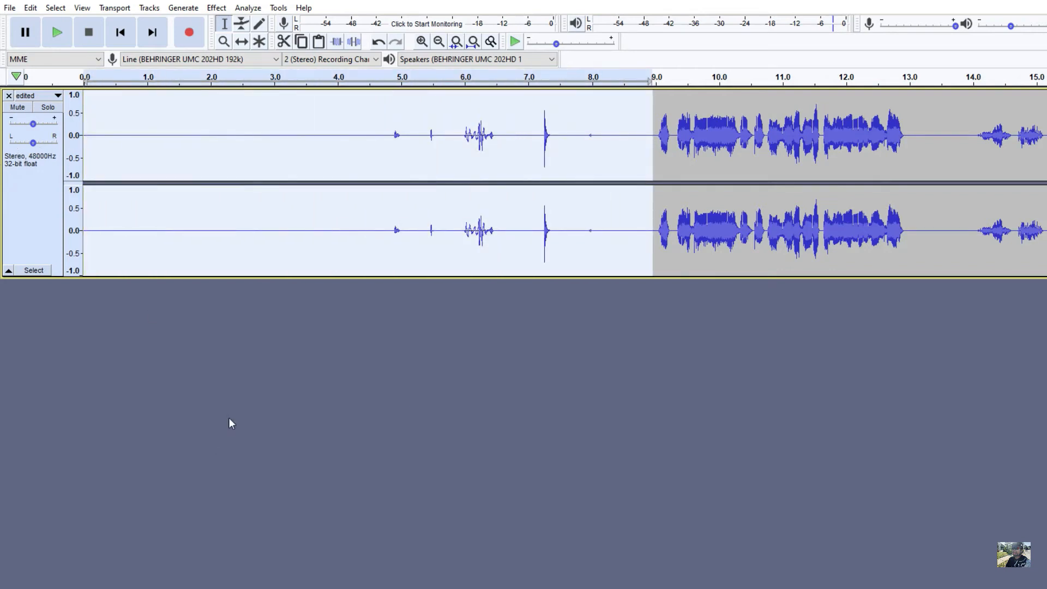
Step: Select the first 7 seconds of the track and capture them as the noise profile for Noise Reduction
left_click_drag(530, 133, 2, 158)
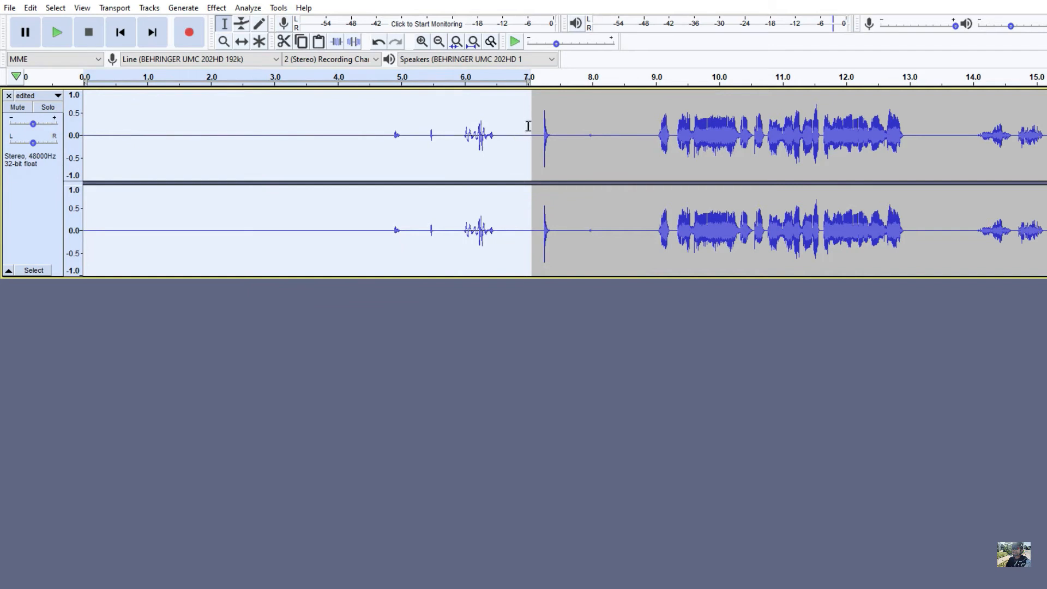
left_click(216, 7)
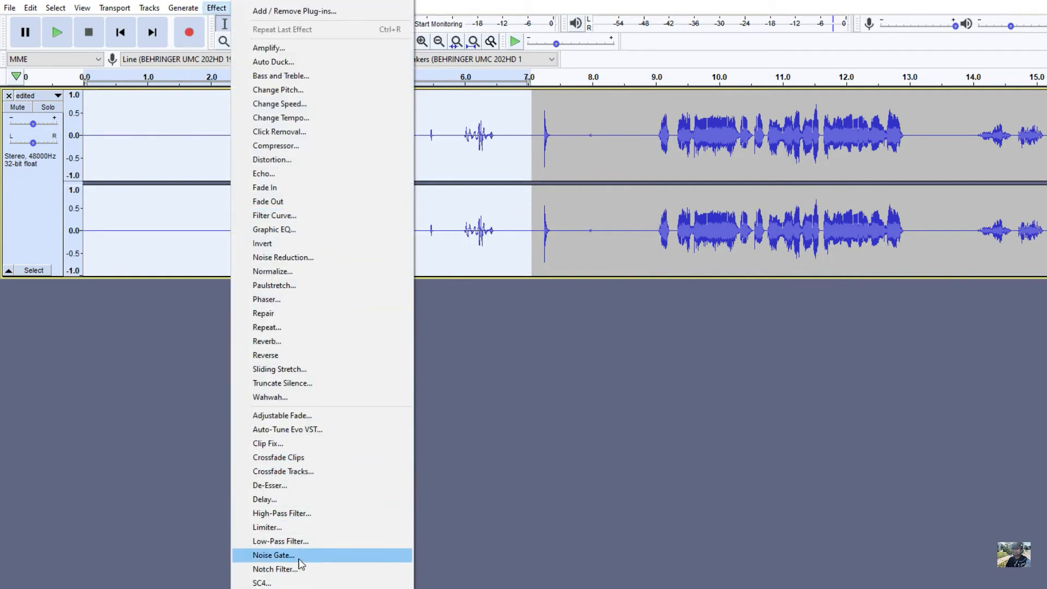
left_click(294, 258)
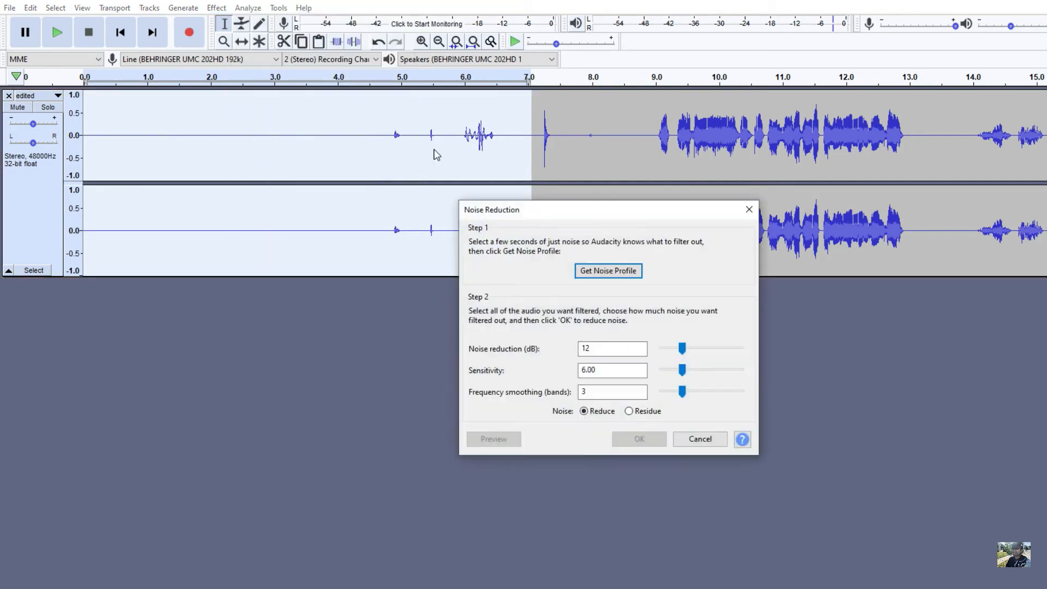
left_click(599, 271)
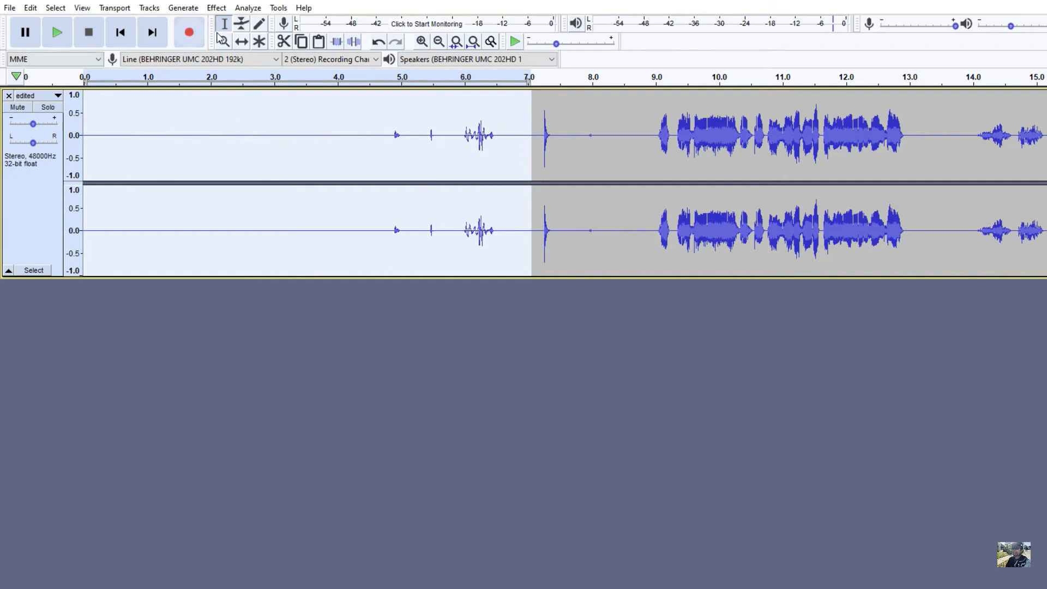
Step: Apply Noise Reduction to the entire track with 12 dB reduction, sensitivity 6.00 and 3 frequency smoothing bands
left_click(50, 9)
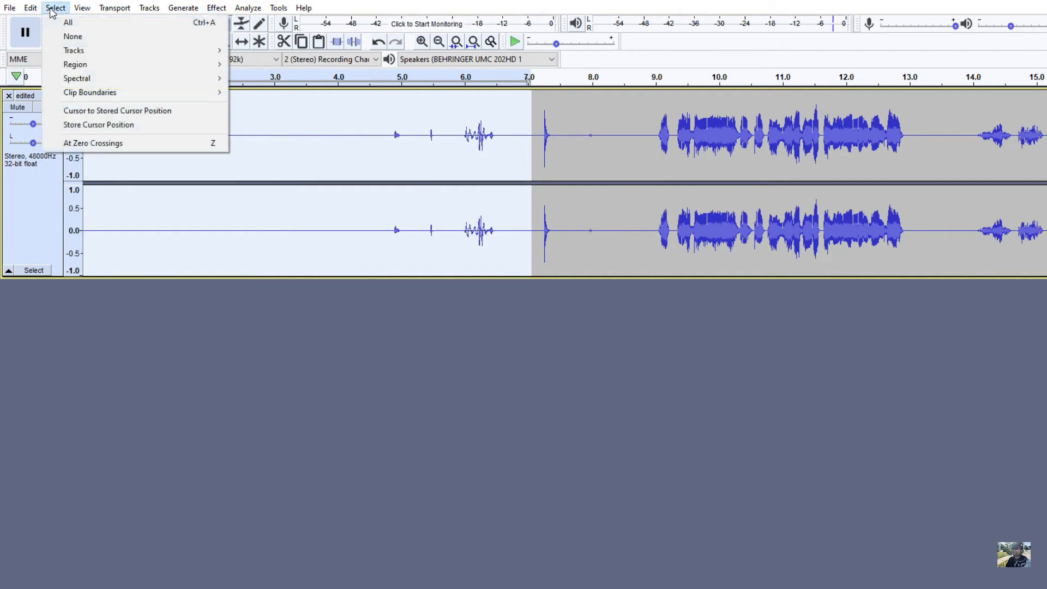
left_click(68, 23)
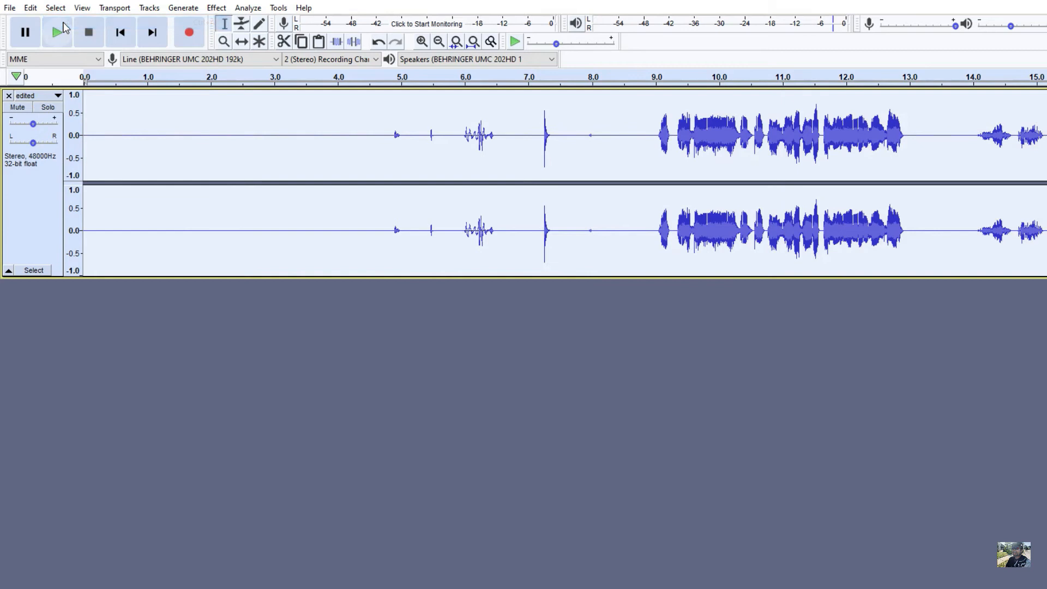
left_click(216, 7)
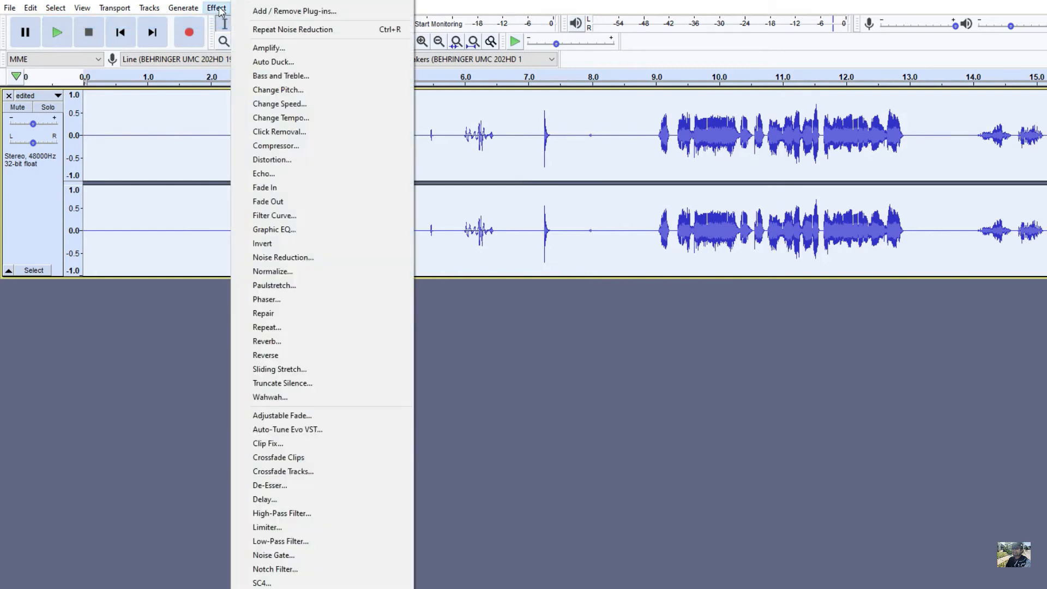
left_click(298, 258)
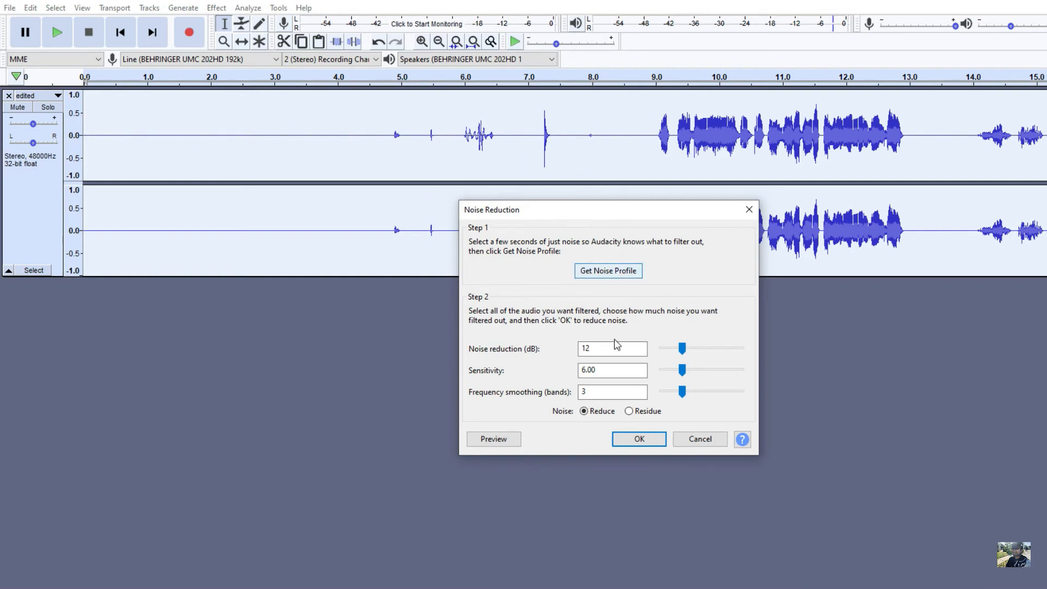
left_click(638, 439)
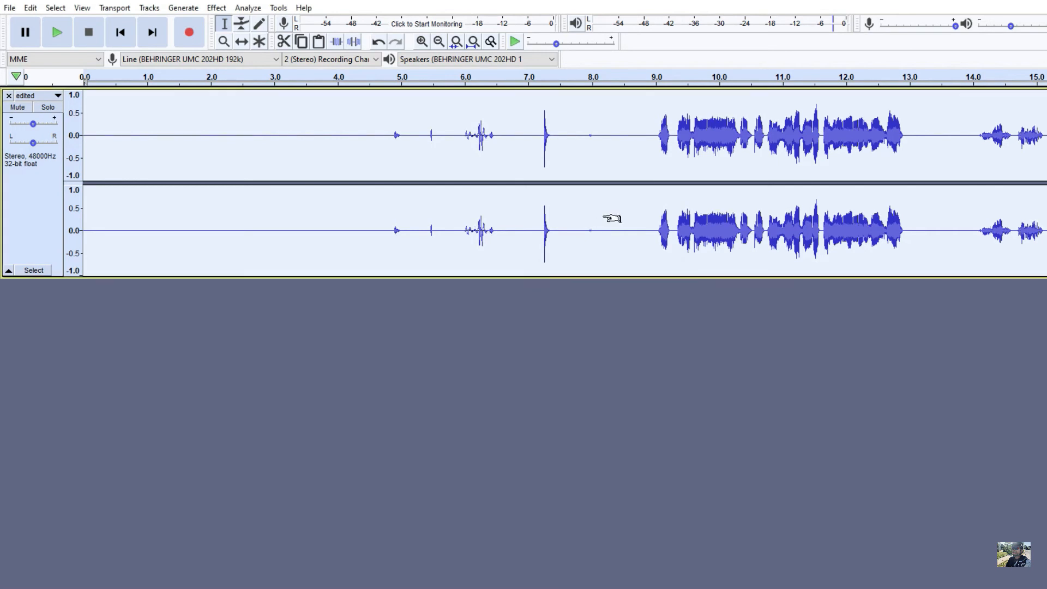
Step: Apply a Noise Gate to the entire track with -40 dB level reduction, -40 dB gate threshold and 250 ms attack/decay
scroll(604, 217, "down", 2)
scroll(611, 216, "down", 1)
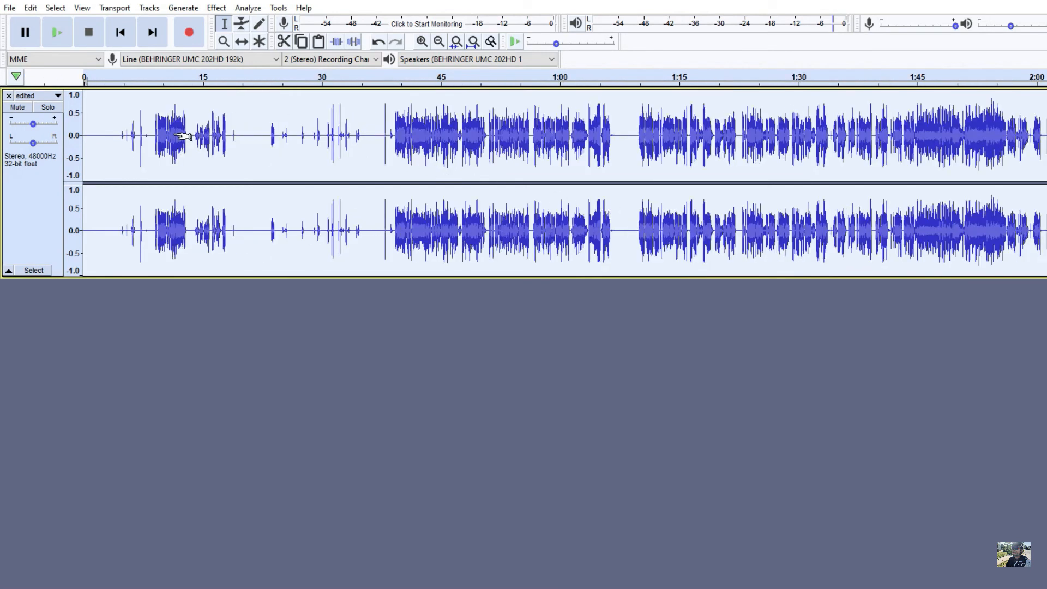
scroll(491, 123, "down", 1)
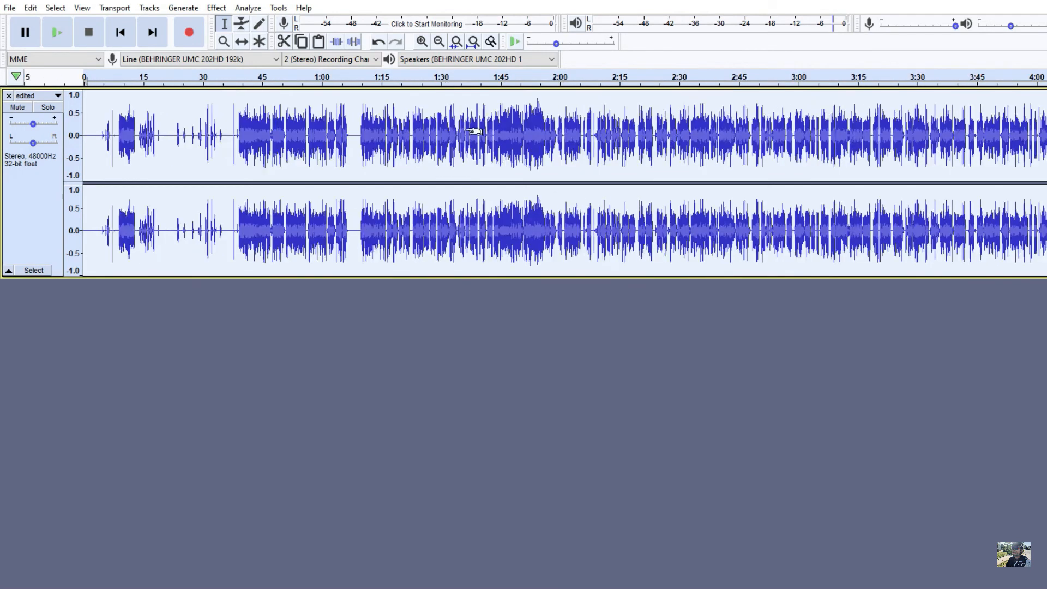
scroll(346, 143, "up", 1)
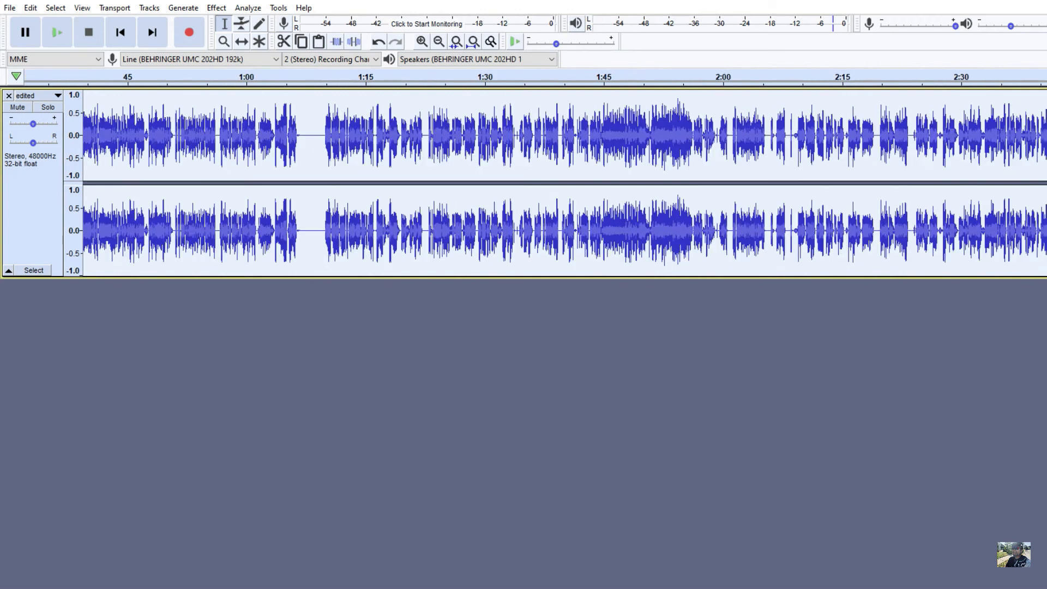
scroll(260, 245, "left", 3)
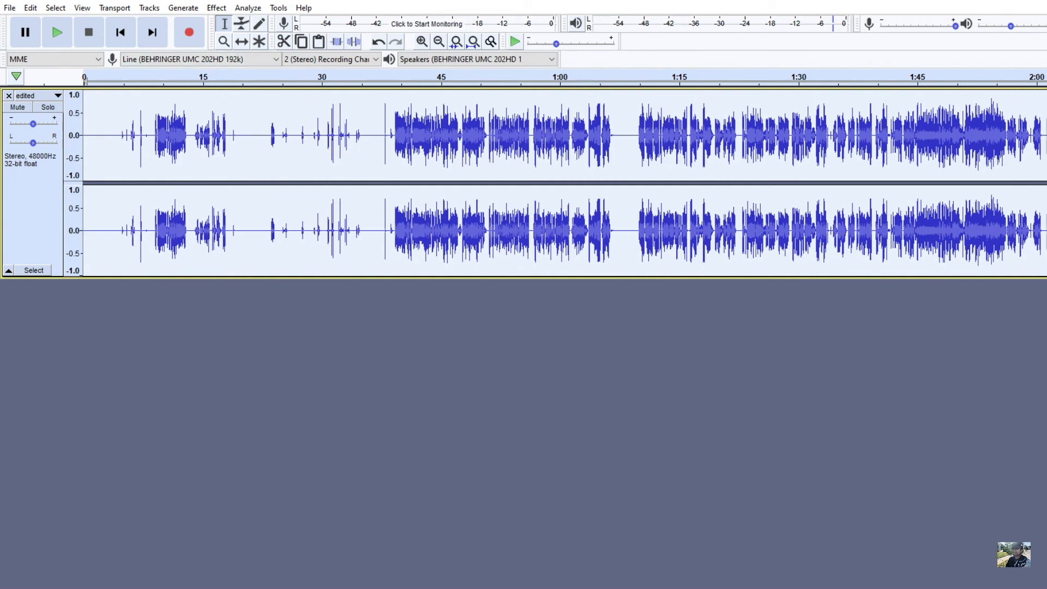
left_click(217, 7)
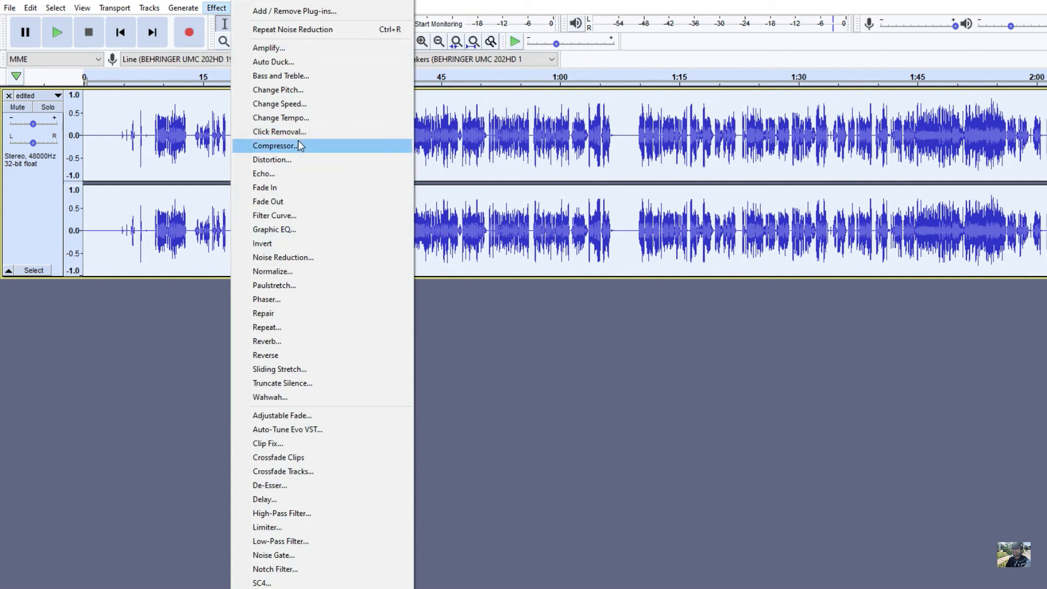
left_click(292, 556)
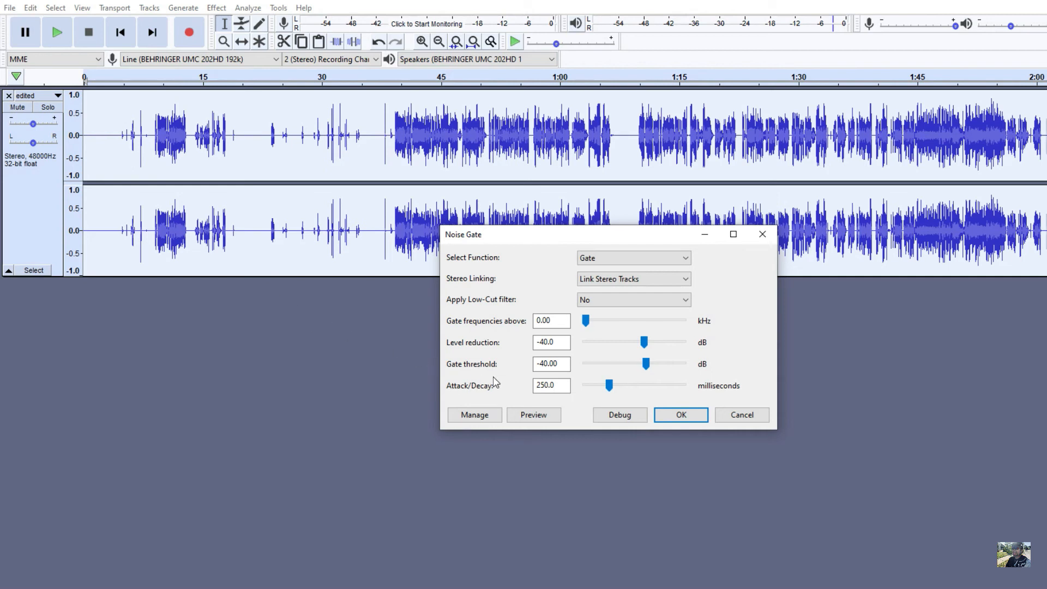
left_click(681, 415)
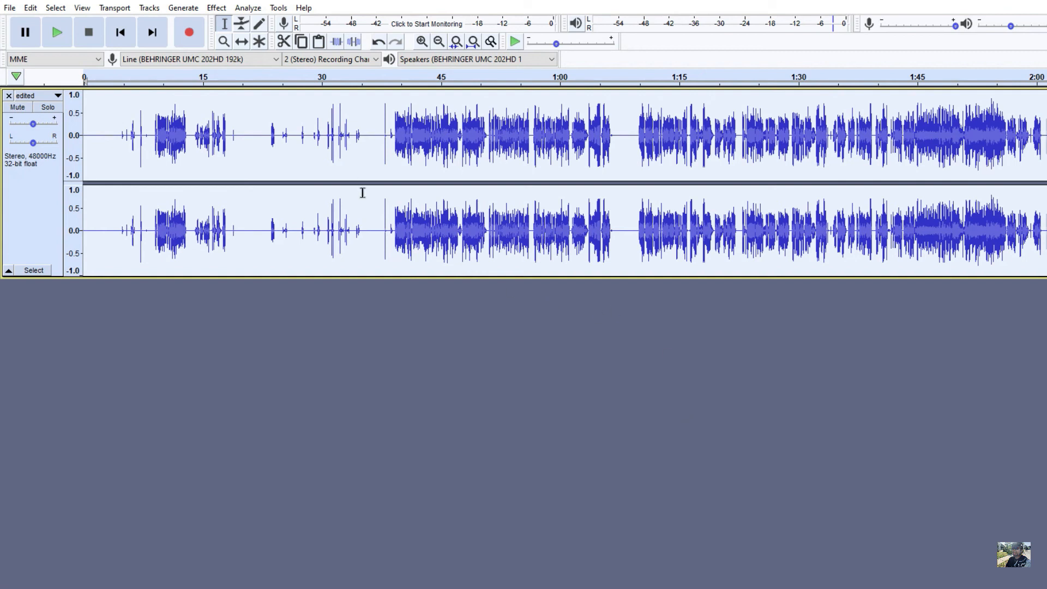
Step: Play the processed track from about 0:39 to hear the noise-reduced speech, and stop playback
left_click(391, 139)
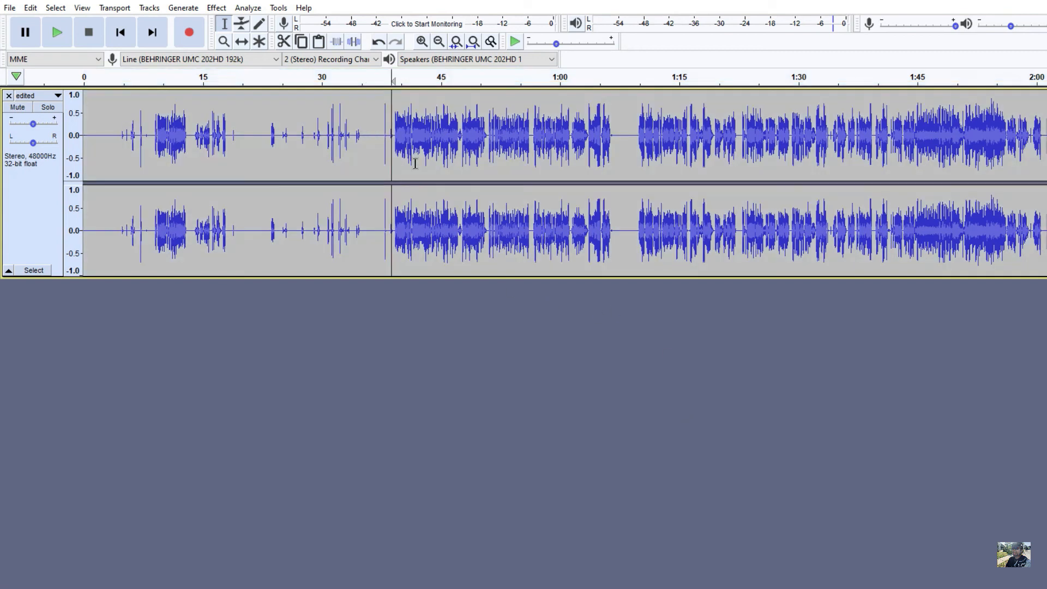
left_click(63, 35)
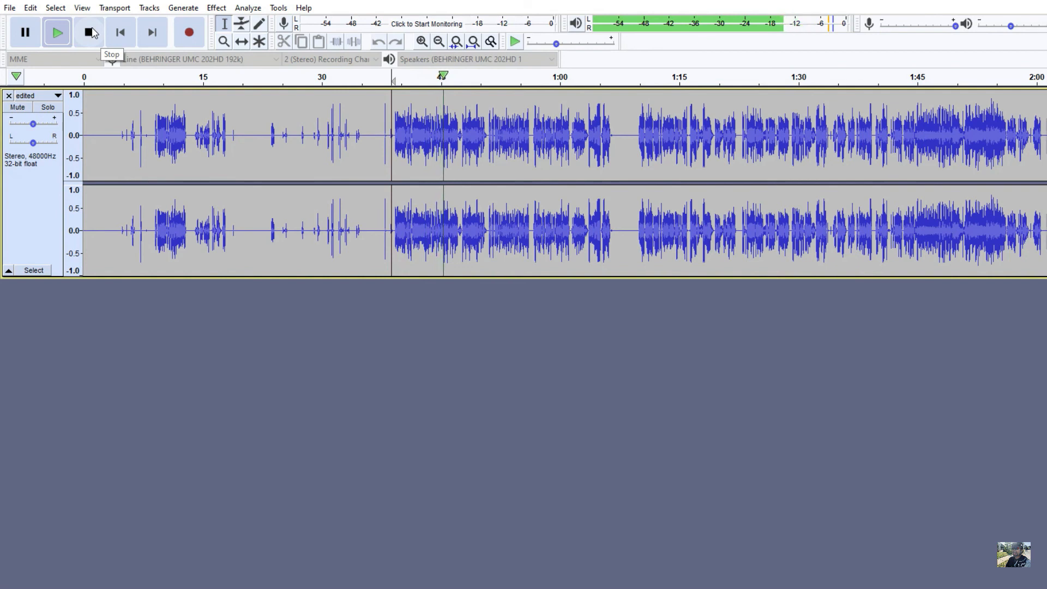
left_click(88, 32)
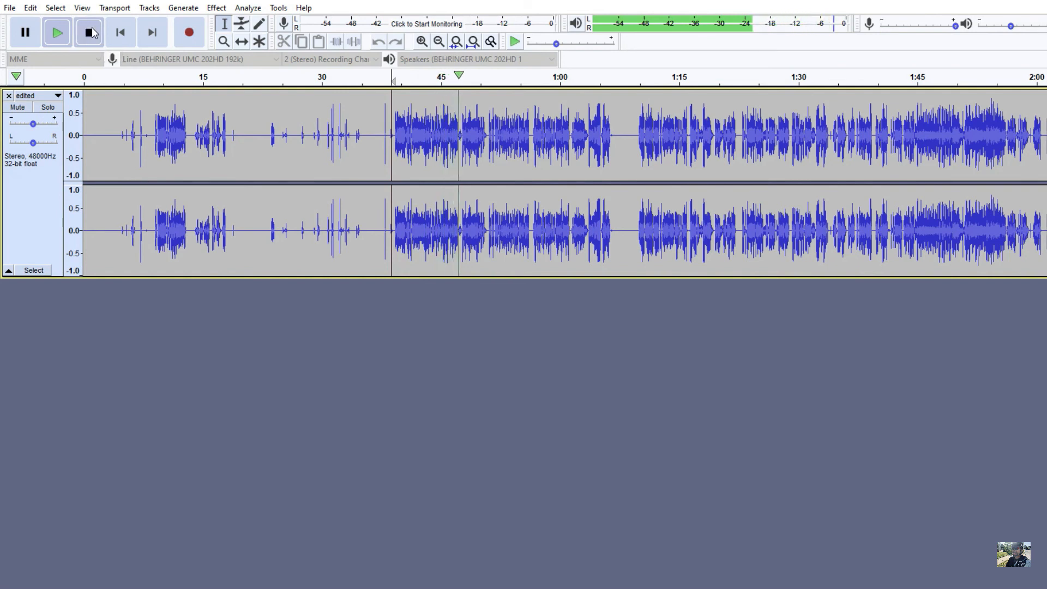